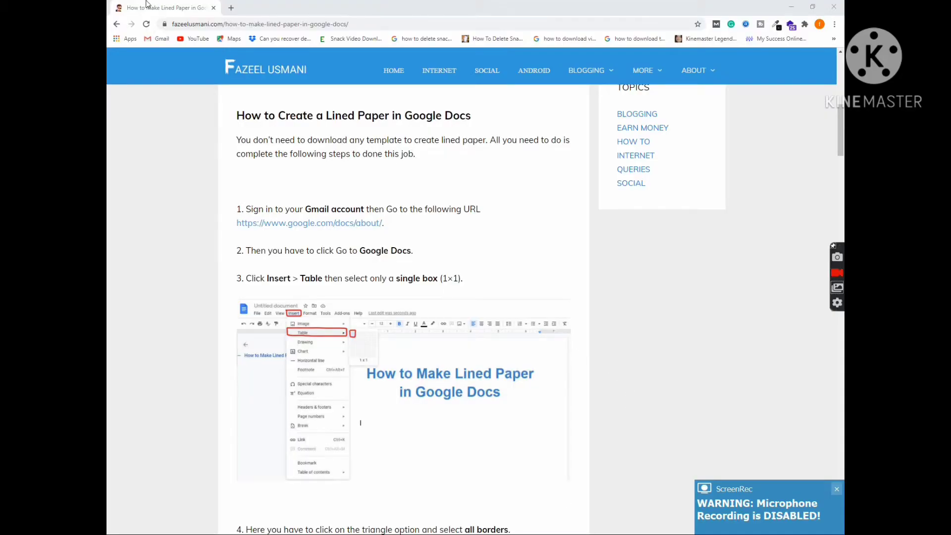
Open a new browser tab, then return to the lined-paper tutorial article.
click(232, 6)
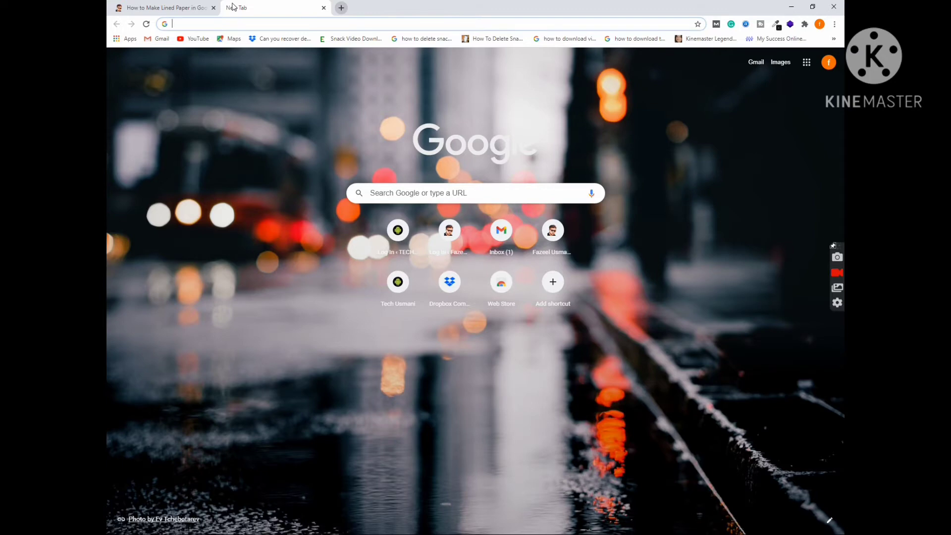
click(198, 5)
scroll(283, 151, down, 2)
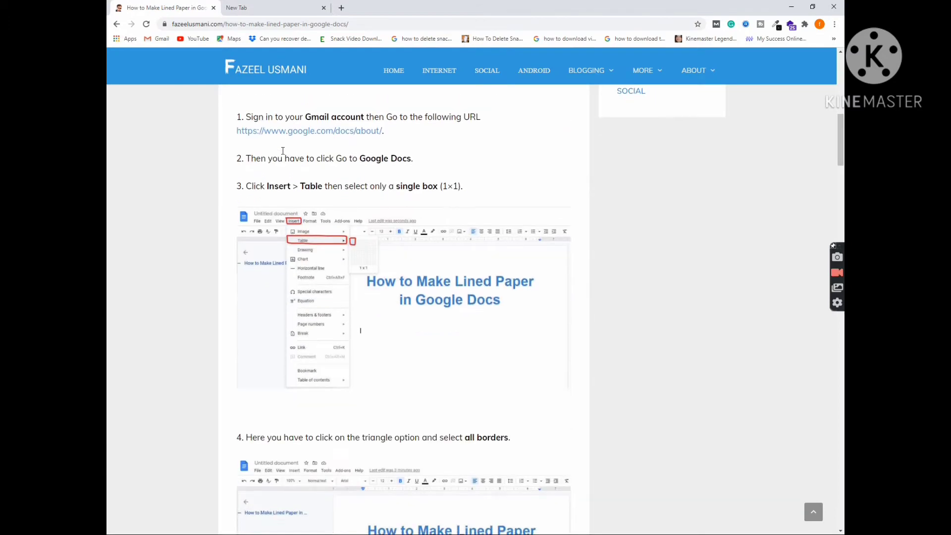
scroll(283, 151, up, 4)
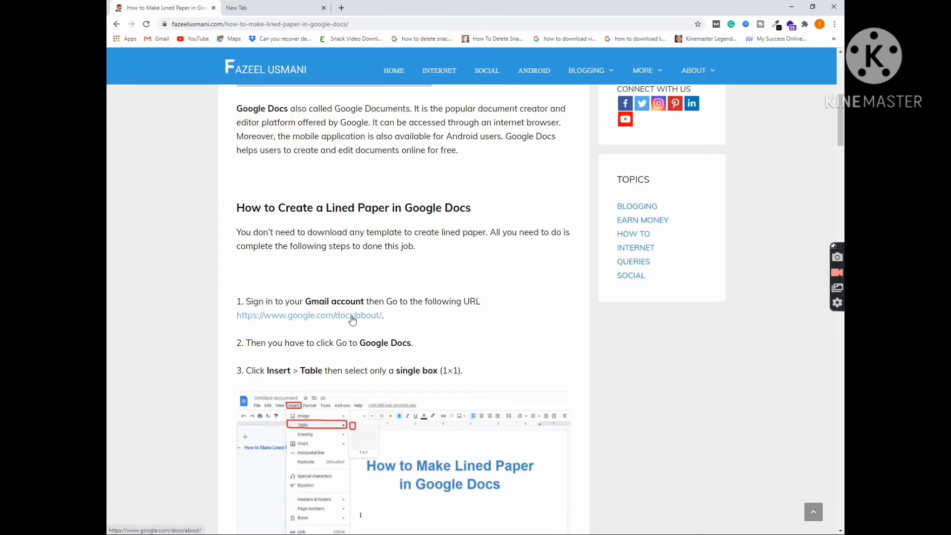
Bring up the context menu on the article's google.com/docs/about link.
drag(404, 318, 366, 302)
click(243, 315)
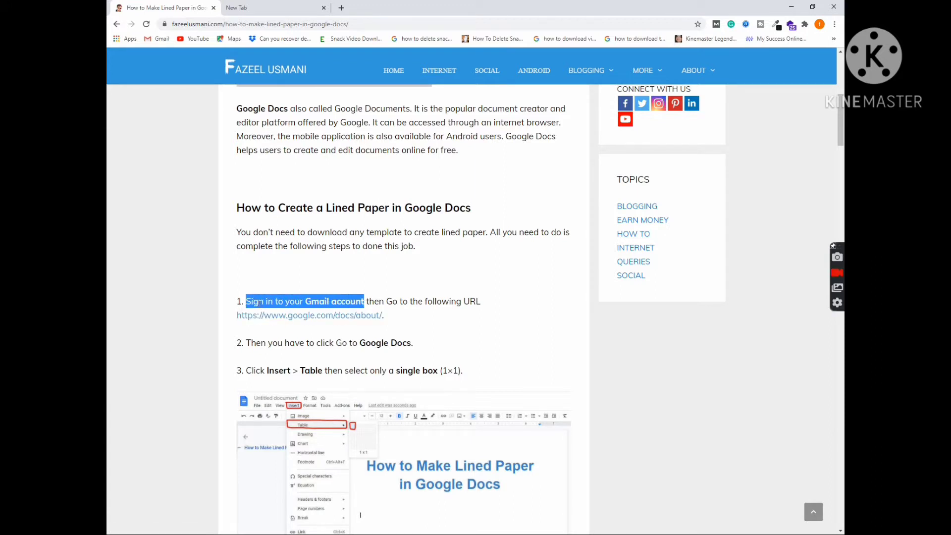
click(258, 303)
right_click(258, 315)
Open the Docs about page in a new tab, check the signed-in profile, then go to Google Docs.
click(278, 319)
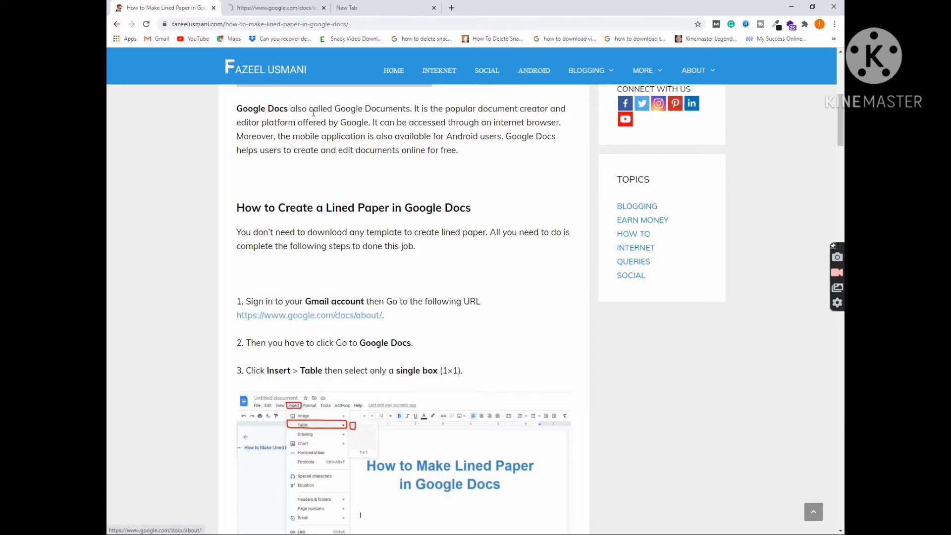
click(282, 5)
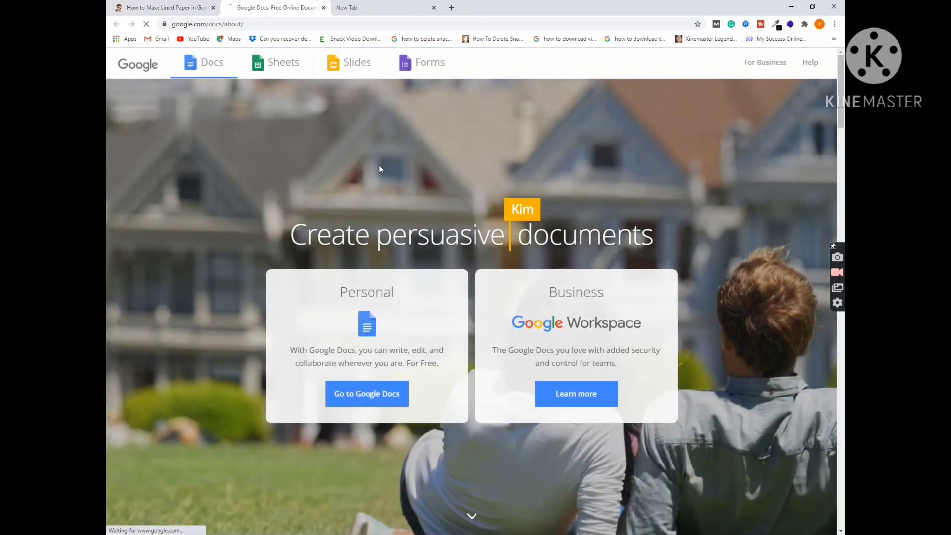
click(819, 25)
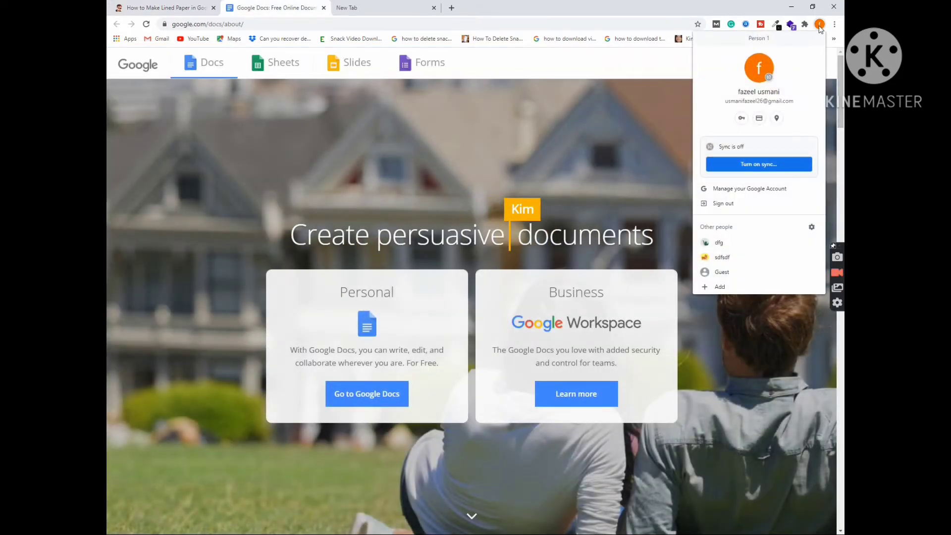
click(820, 27)
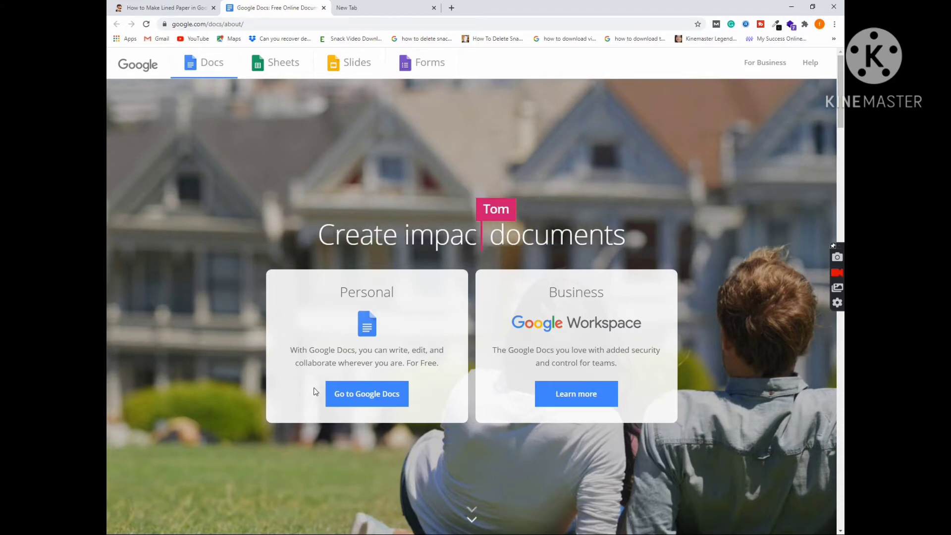
click(342, 395)
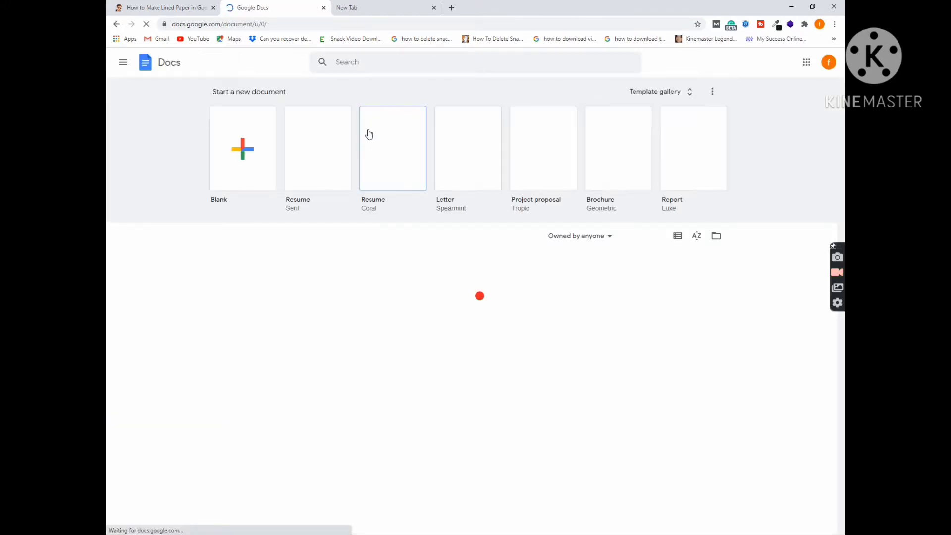
Create a blank document with the line 'How to Make Lined Paper in Google Docs' and dismiss the Citations tip.
click(239, 154)
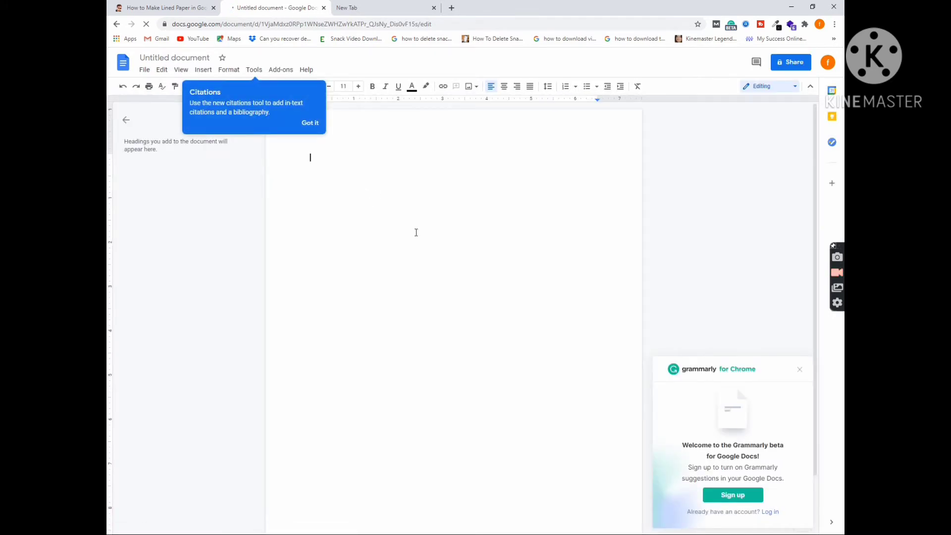
text(How )
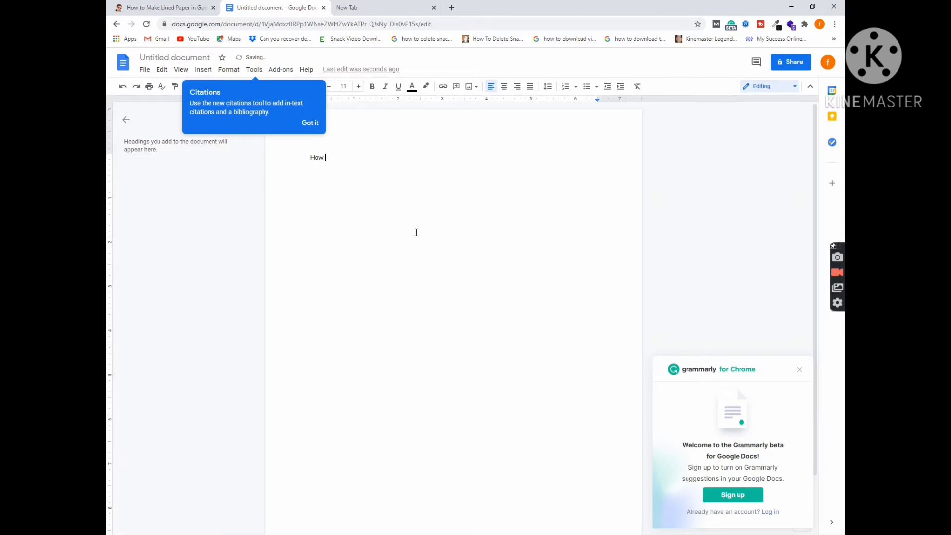
text(to Make Lined Paper)
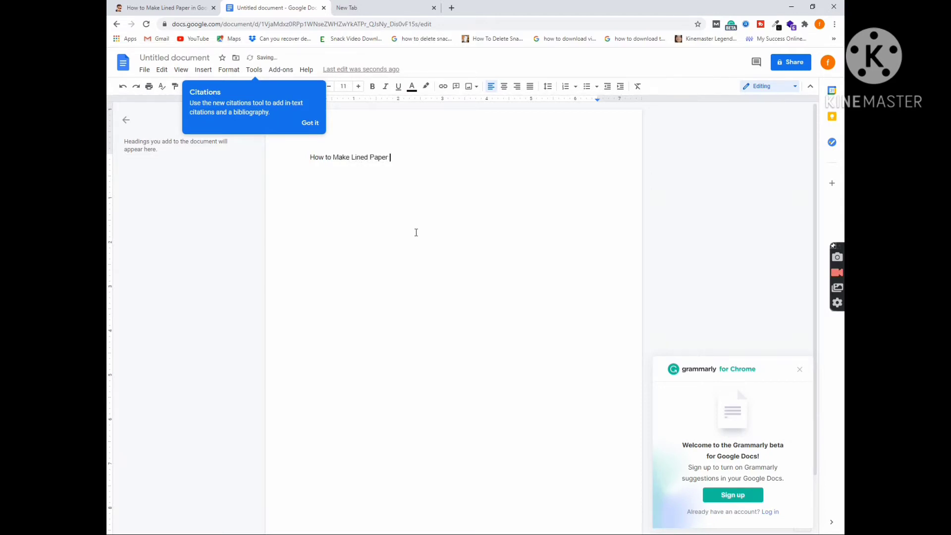
text( in Google Docs)
triple_click(408, 158)
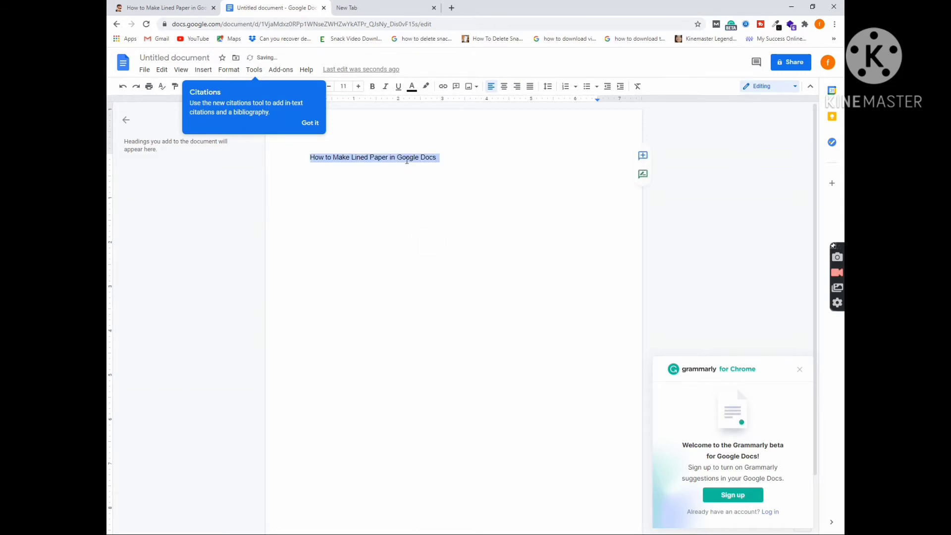
click(301, 119)
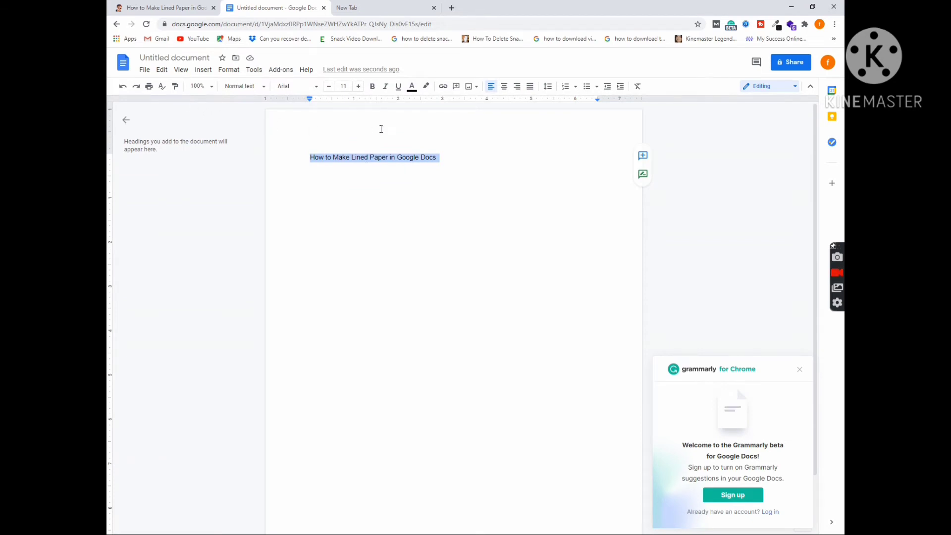
Make the heading bold, Title style and centred, then add an empty line below it.
click(373, 88)
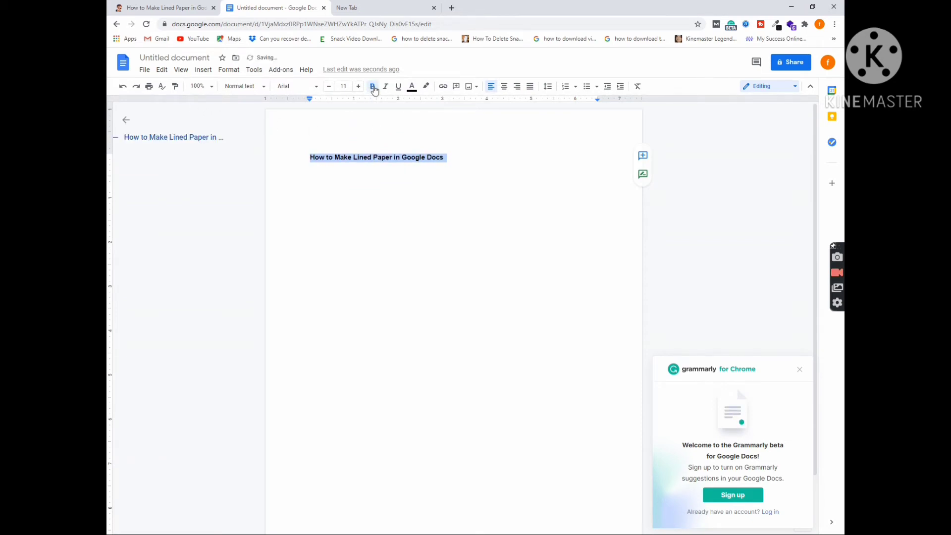
click(259, 88)
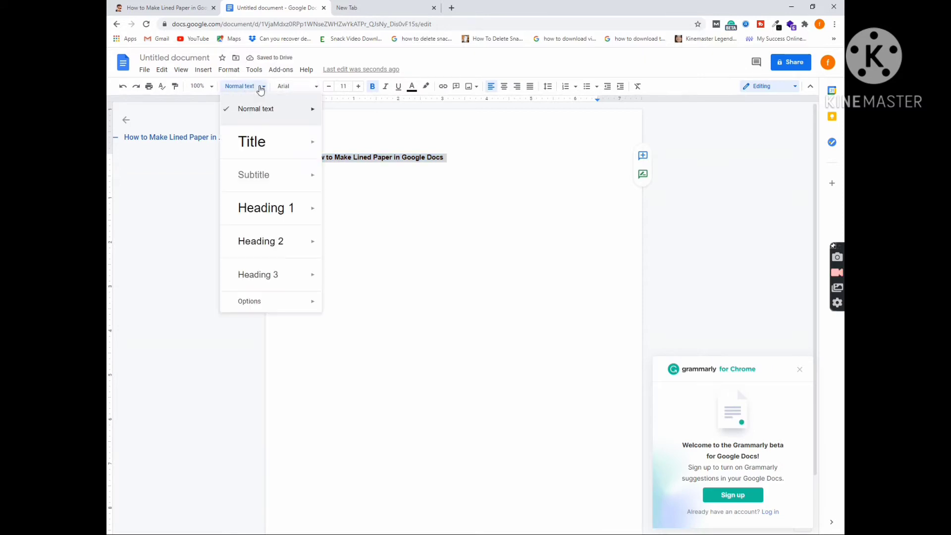
click(266, 142)
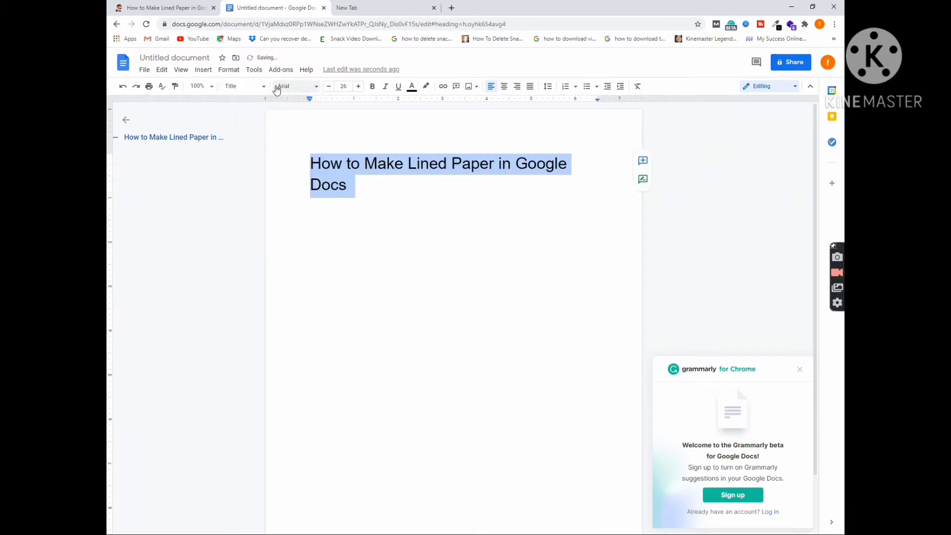
click(373, 87)
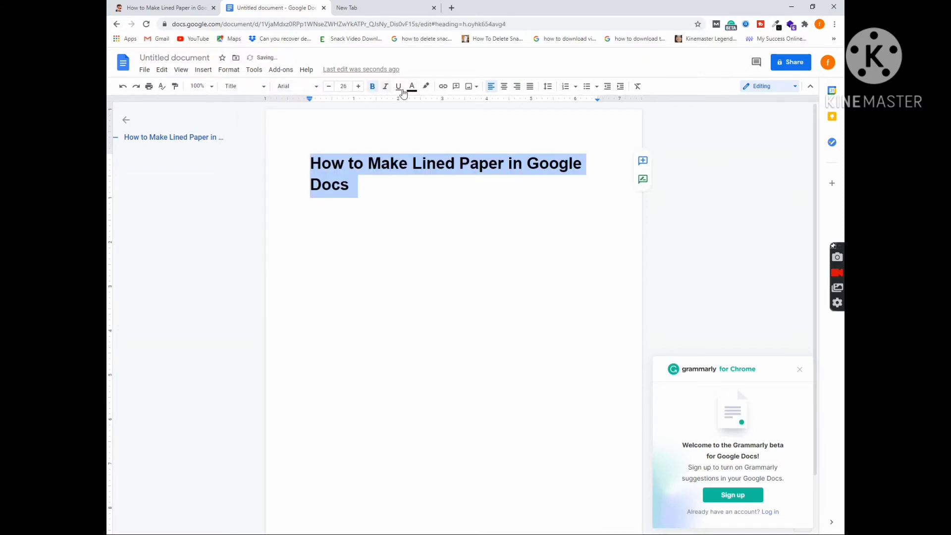
click(504, 88)
click(492, 191)
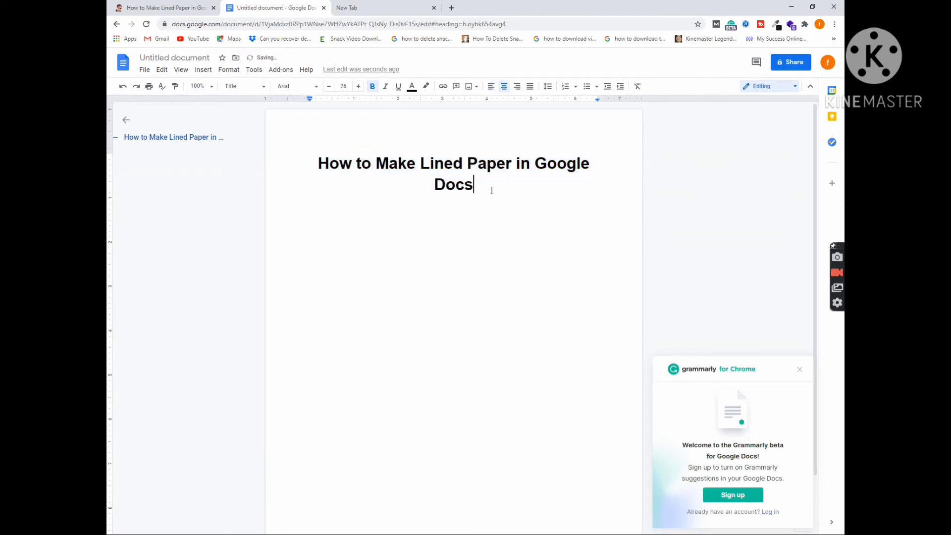
key(Return)
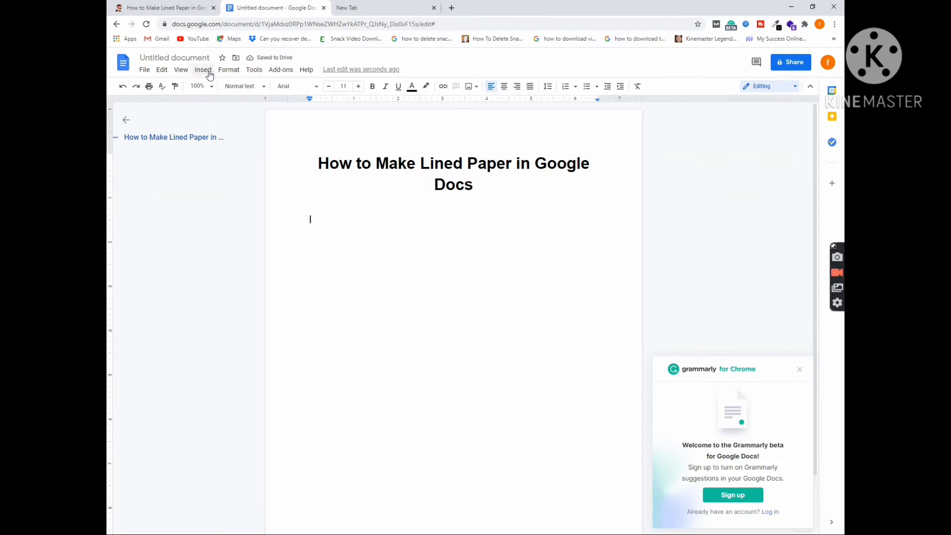
Insert a one-cell table below the heading and show its border choices.
click(210, 73)
mouse_move(231, 104)
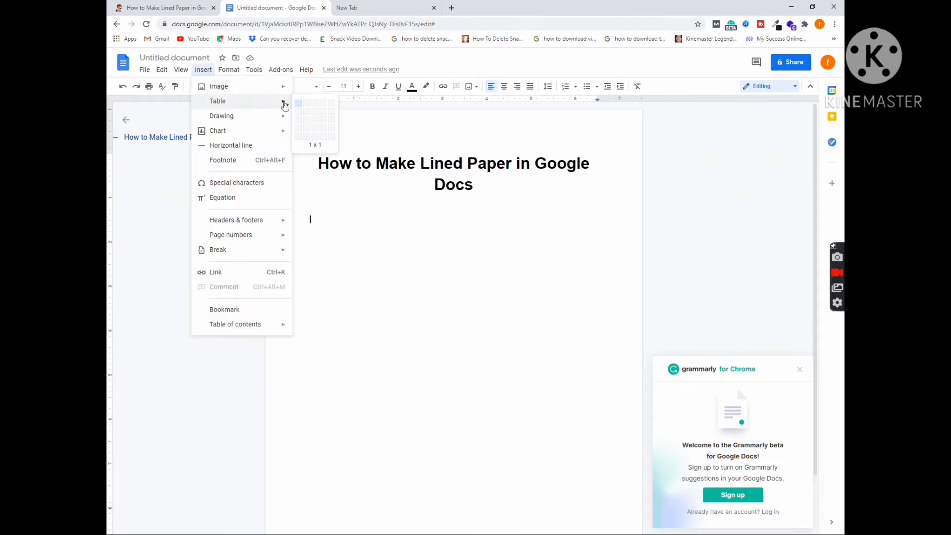
click(299, 107)
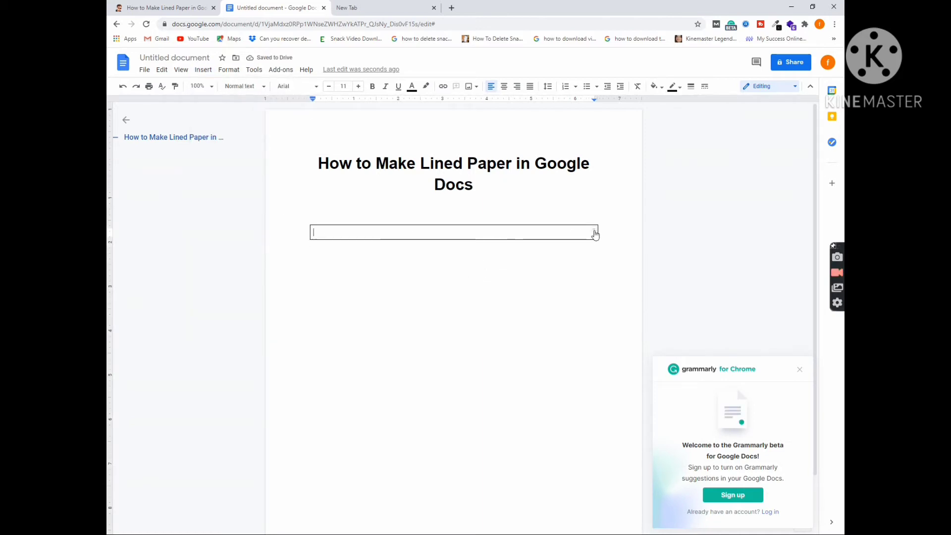
click(595, 232)
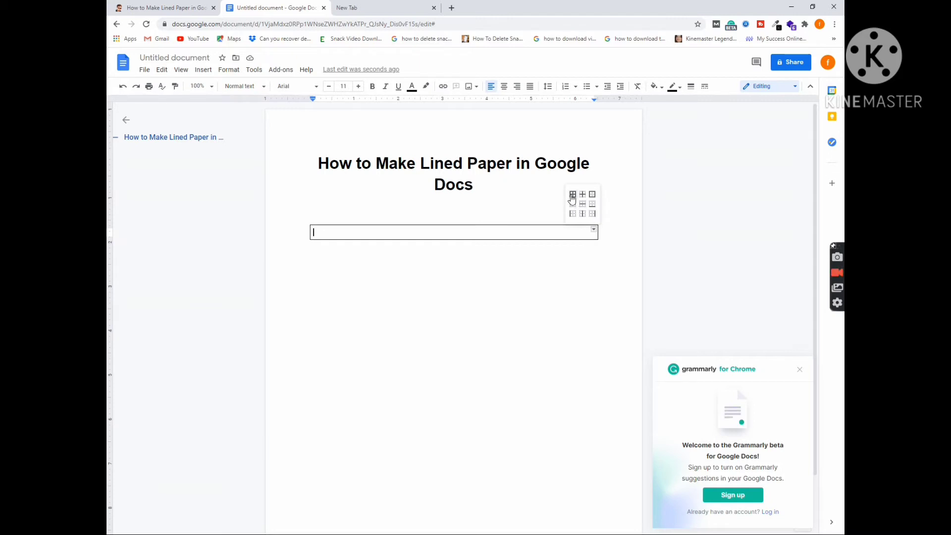
Select all borders of the one-cell table and colour them white.
click(573, 197)
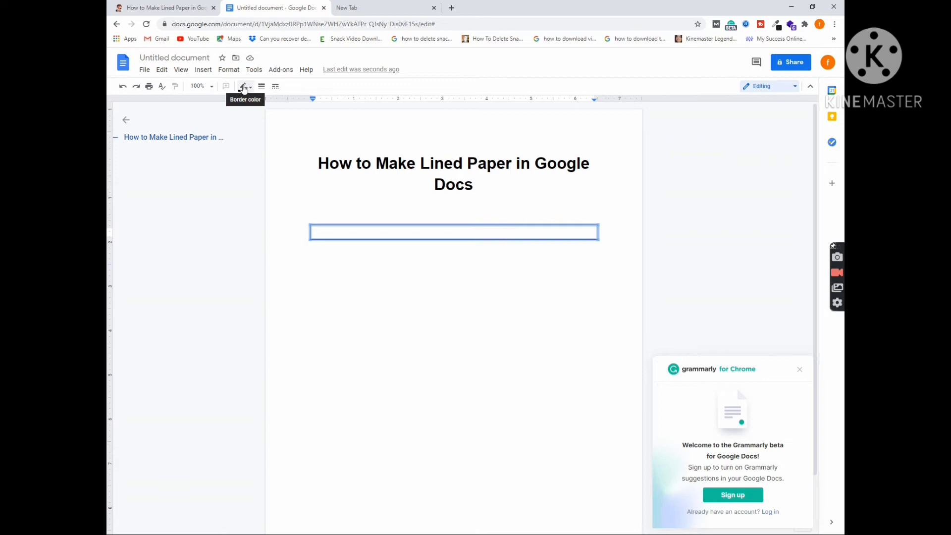
click(243, 88)
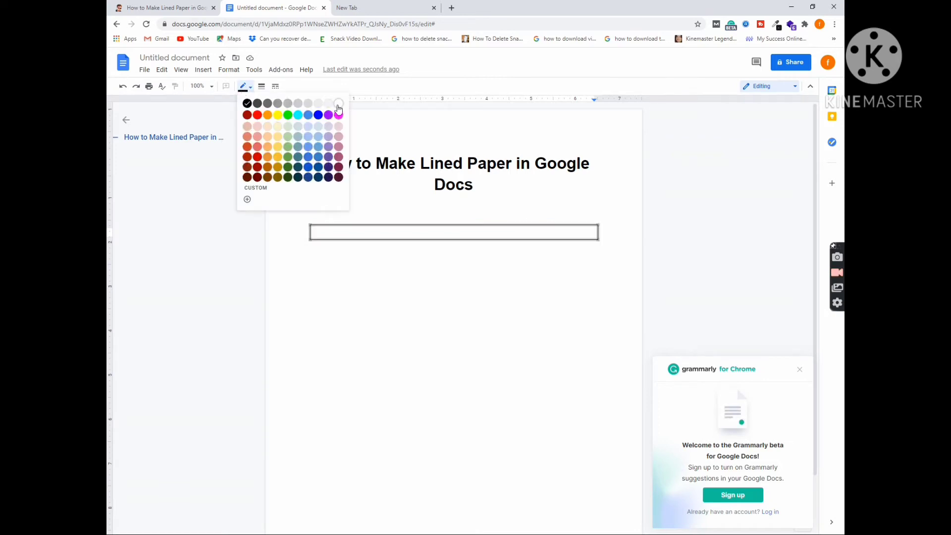
click(338, 104)
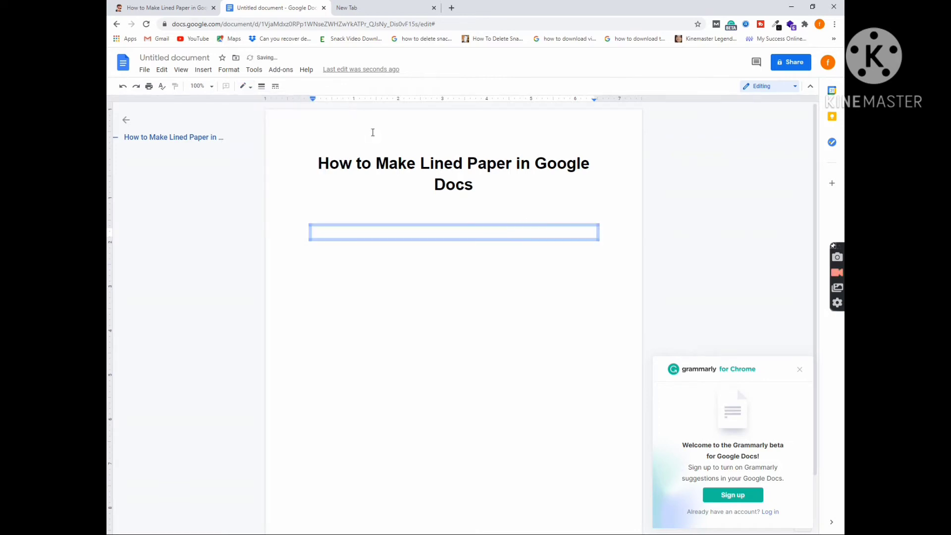
click(555, 246)
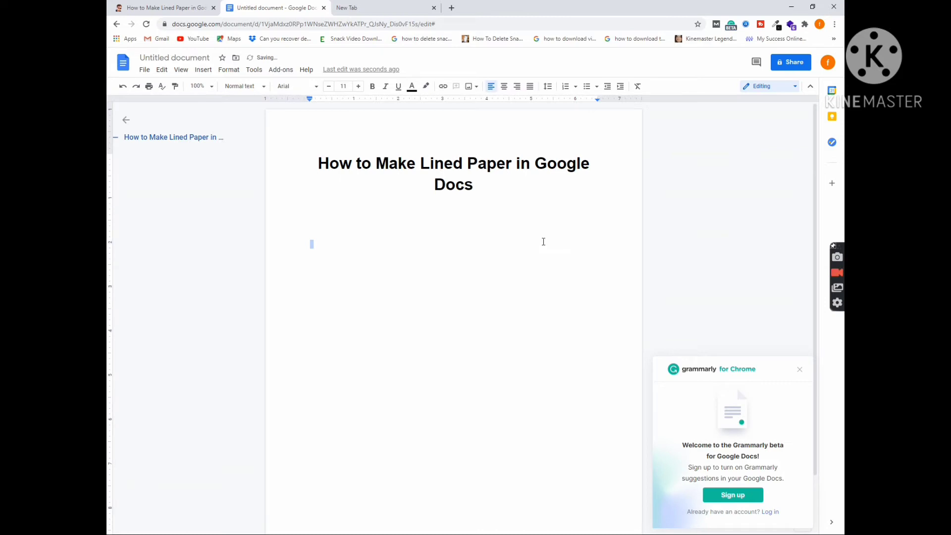
Select the empty table cell and choose only its bottom border.
click(496, 234)
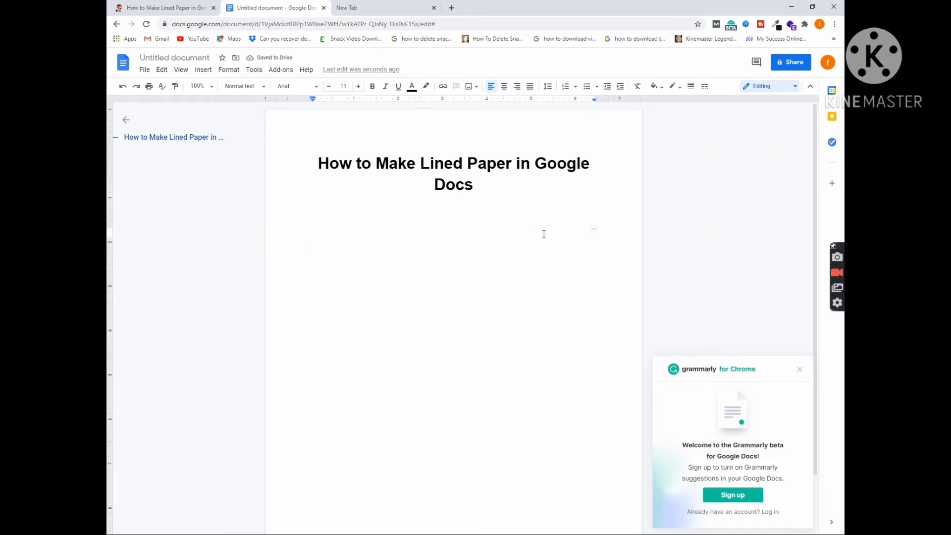
triple_click(544, 233)
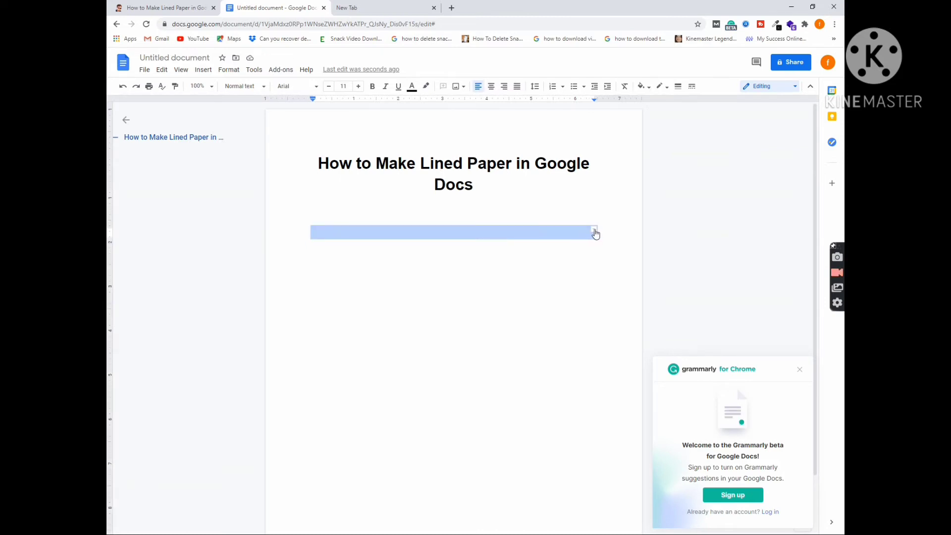
click(595, 232)
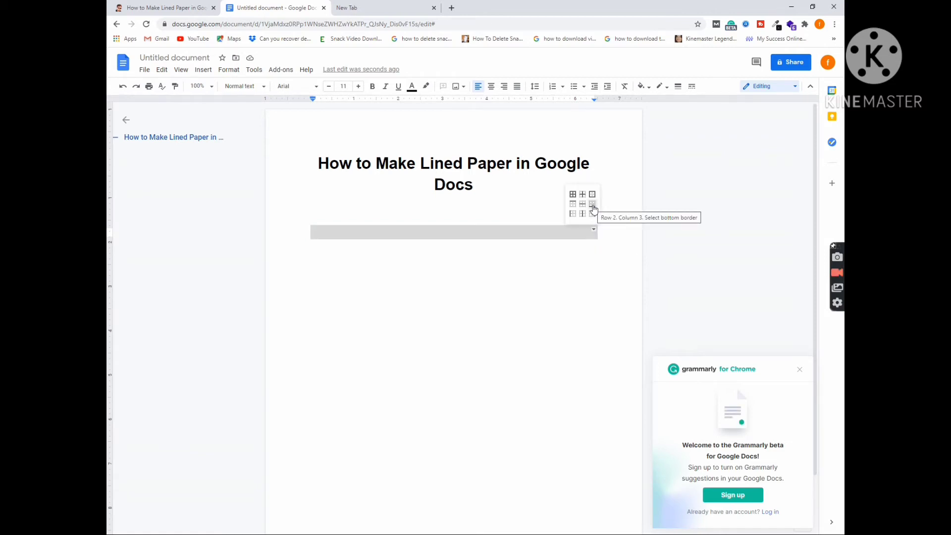
click(593, 207)
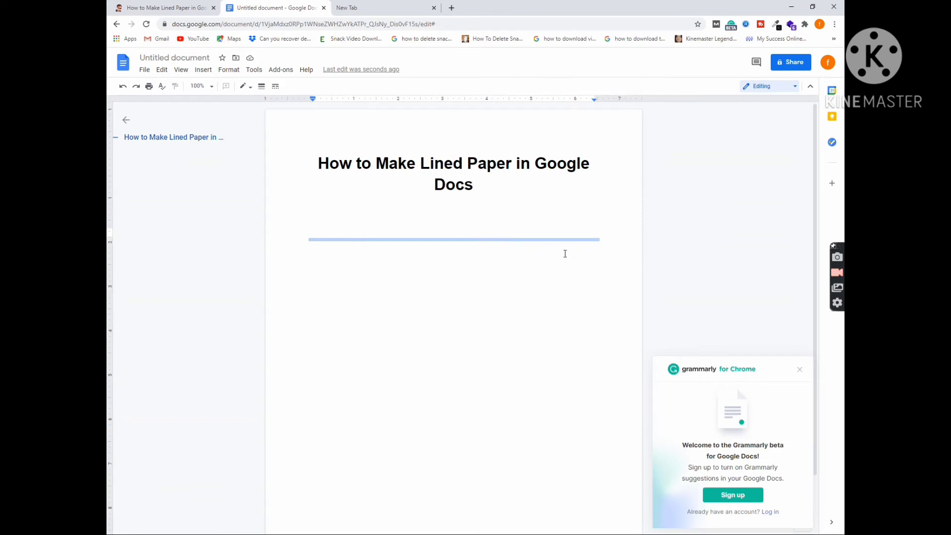
click(435, 255)
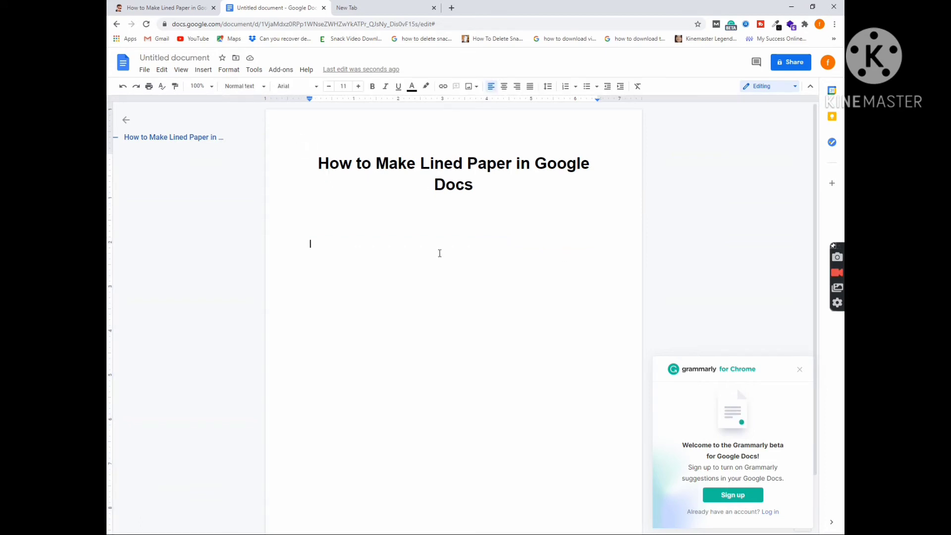
triple_click(479, 236)
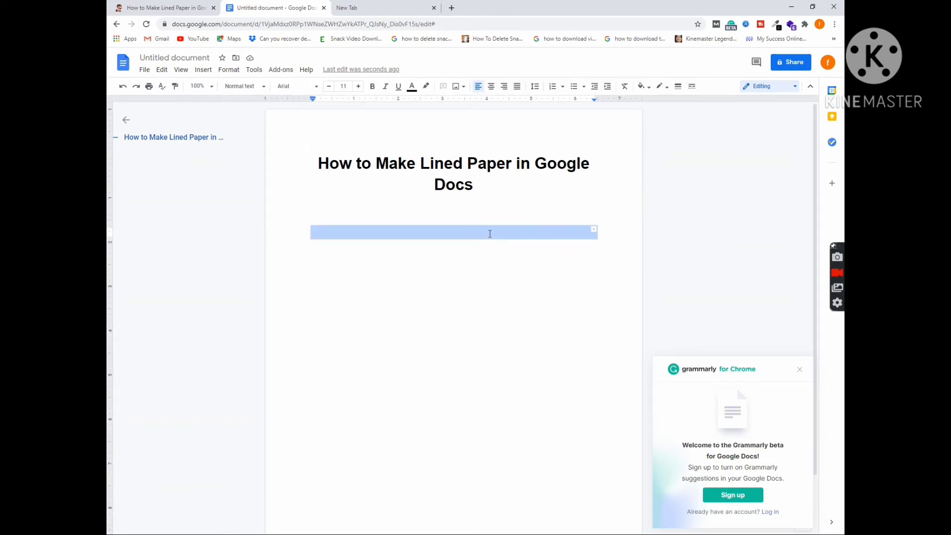
click(594, 230)
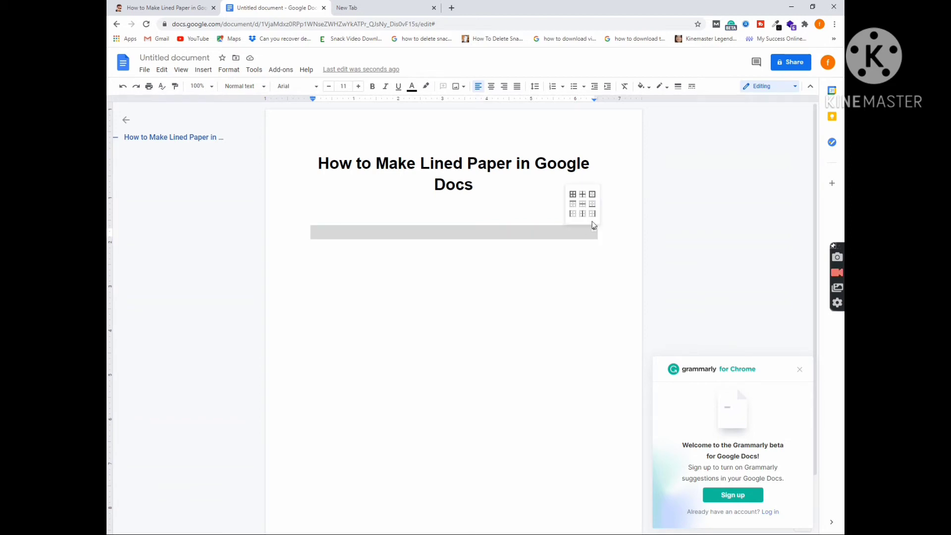
click(592, 208)
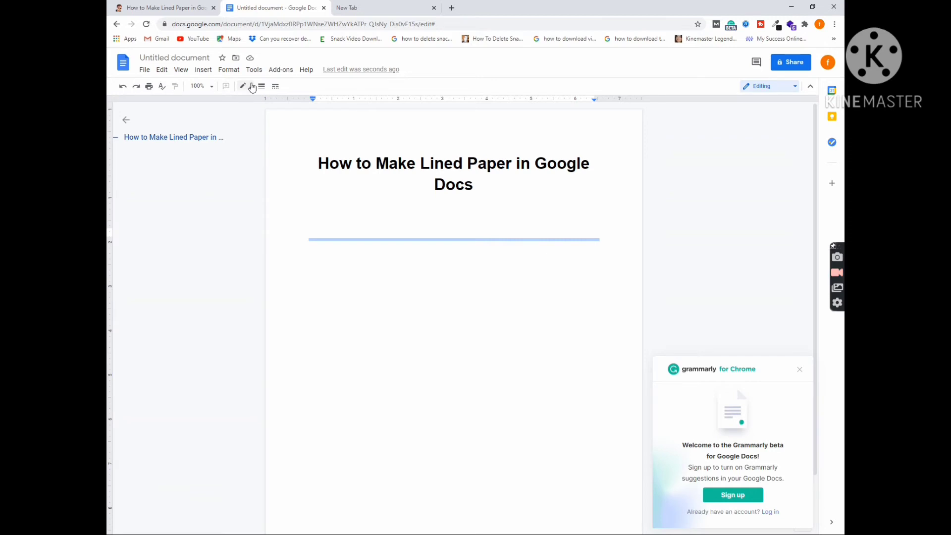
Colour the bottom border black and select the resulting ruled line.
click(248, 87)
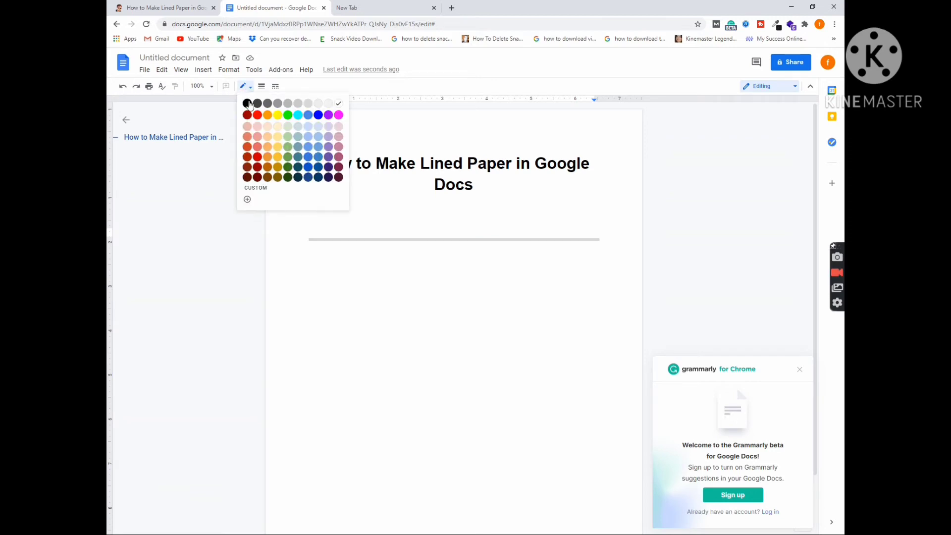
click(248, 104)
click(604, 246)
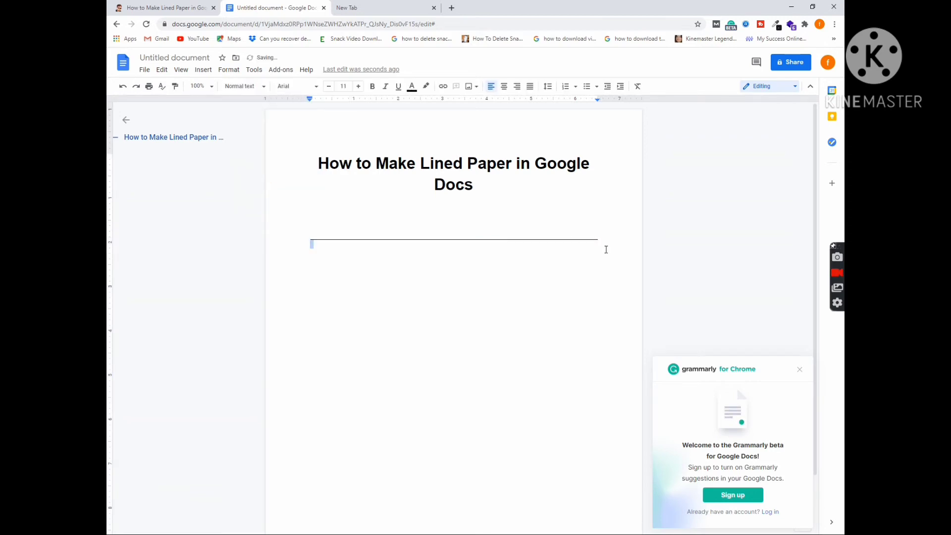
click(536, 235)
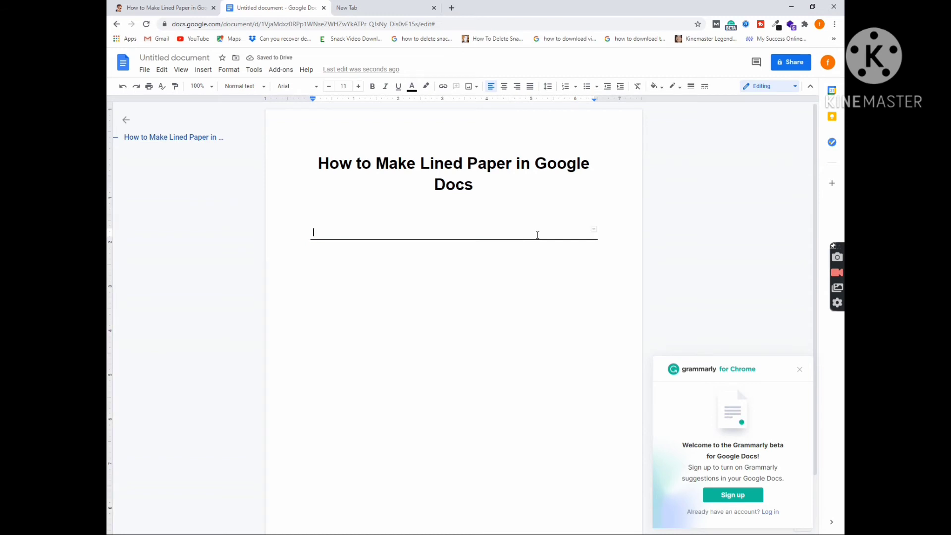
double_click(536, 237)
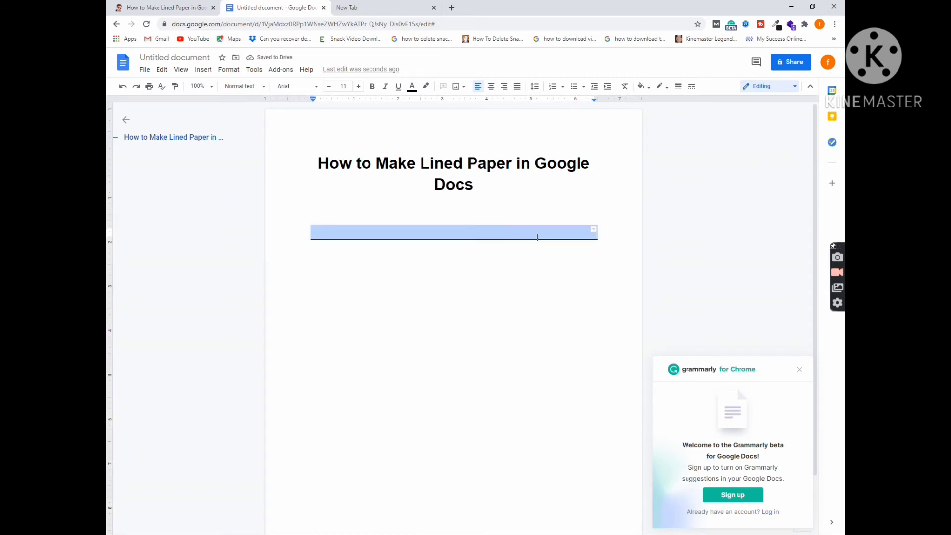
click(560, 246)
click(528, 239)
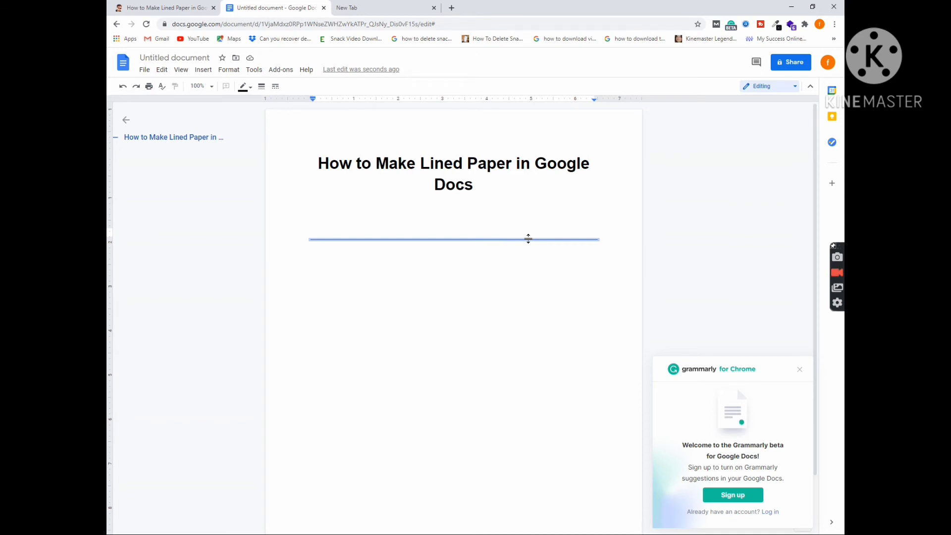
Try the table's context menu, then place the caret inside the table cell.
right_click(528, 238)
click(516, 238)
right_click(531, 238)
click(507, 232)
right_click(507, 232)
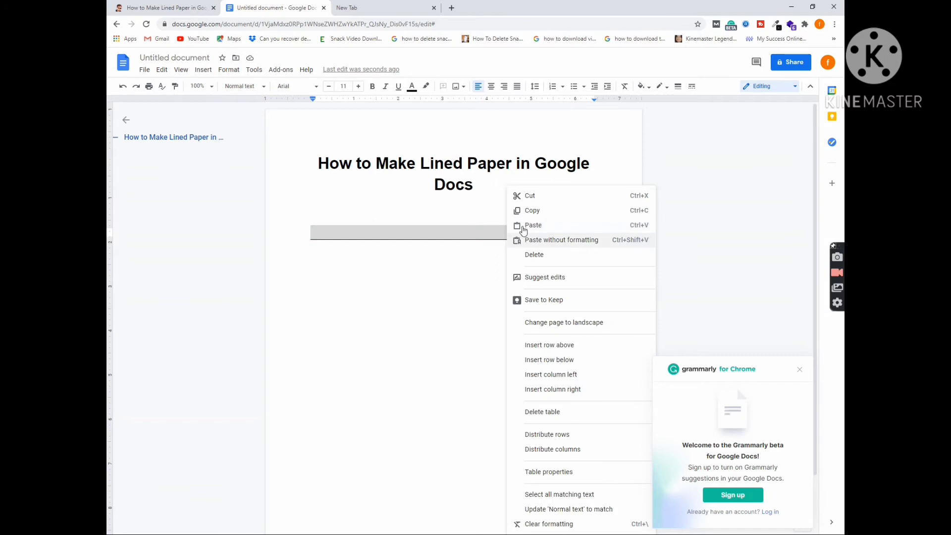
key(Escape)
click(601, 240)
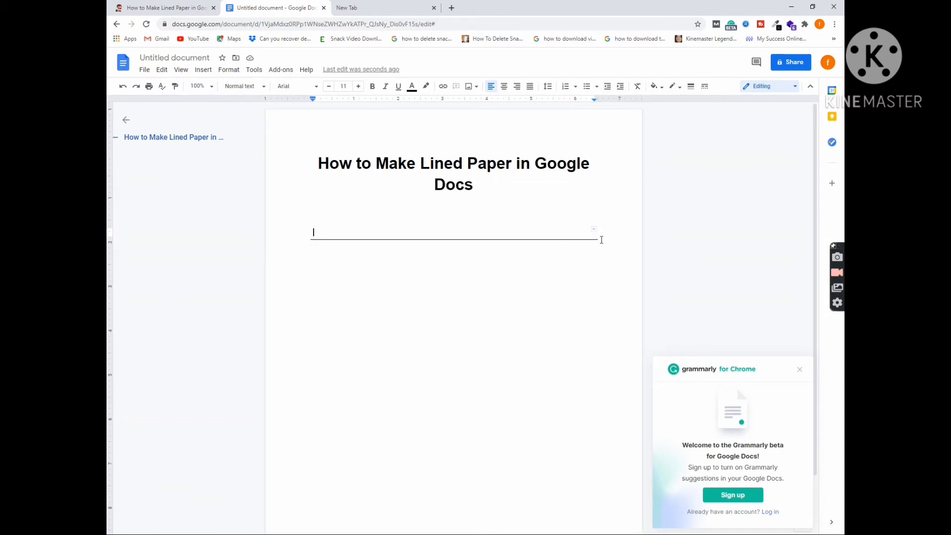
key(Return)
key(BackSpace)
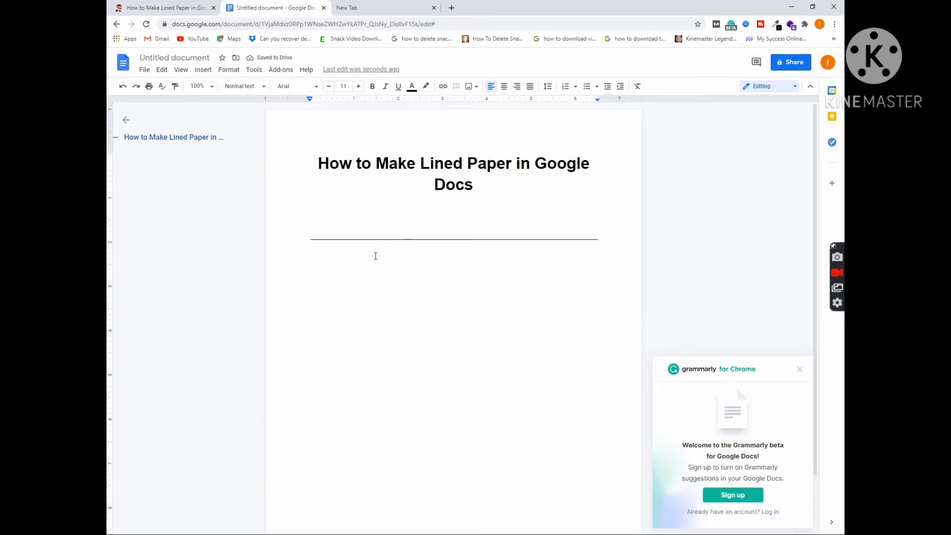
Paste the second, third and fourth ruled lines below the first.
right_click(375, 249)
click(408, 291)
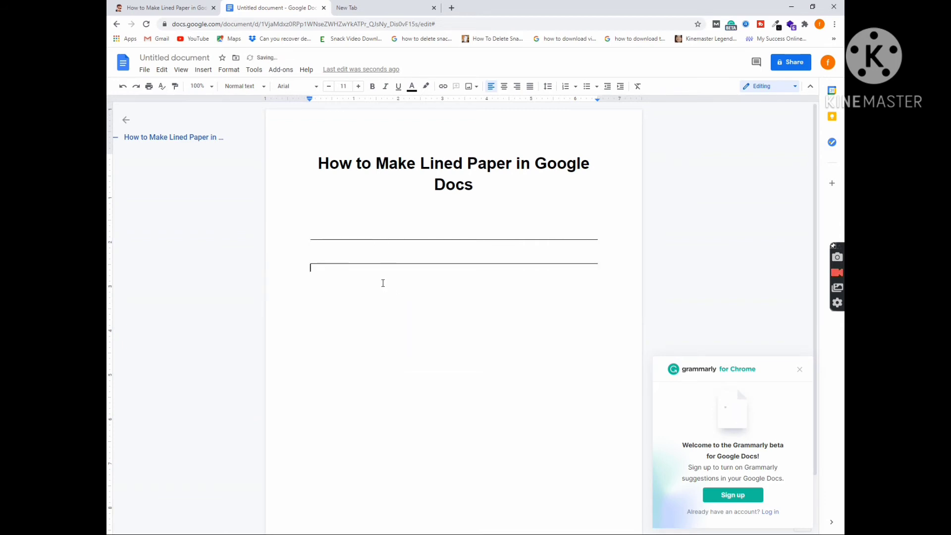
right_click(379, 286)
click(410, 326)
right_click(381, 306)
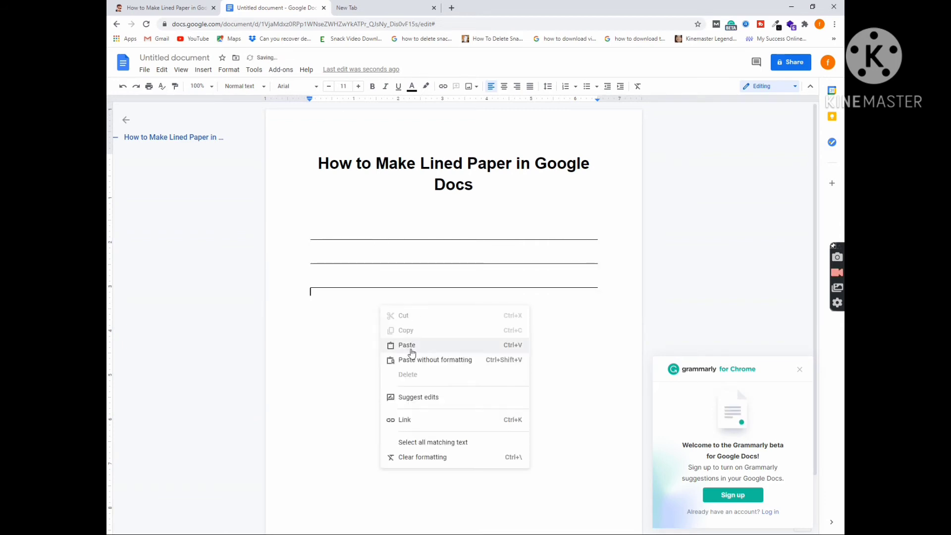
click(409, 347)
Paste the fifth to seventh ruled lines, then several more until they spill onto page 2.
scroll(396, 322, down, 2)
right_click(373, 275)
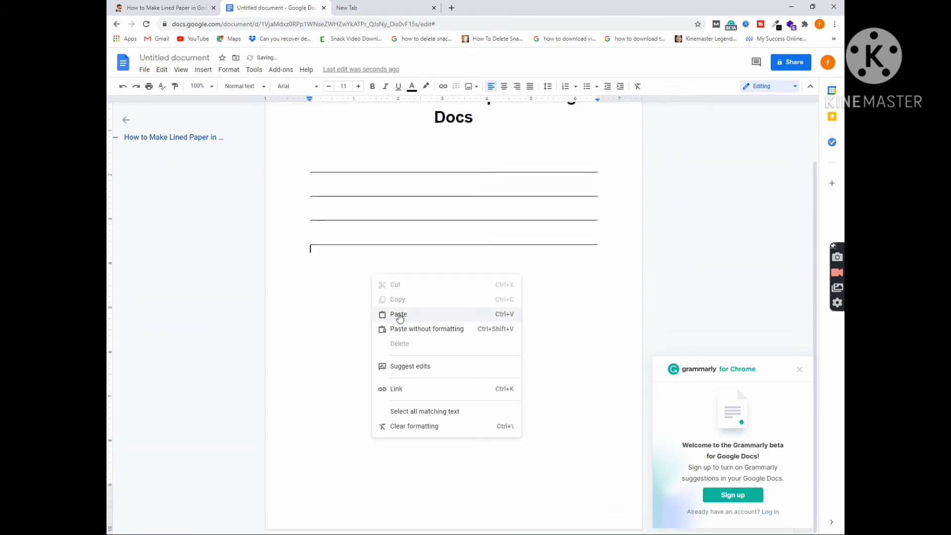
click(398, 314)
right_click(393, 298)
click(415, 341)
right_click(382, 317)
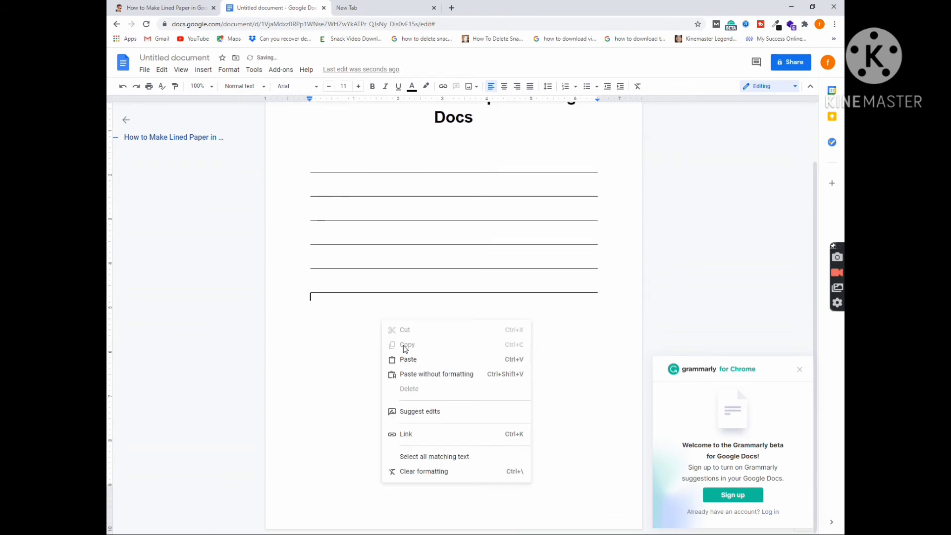
click(409, 355)
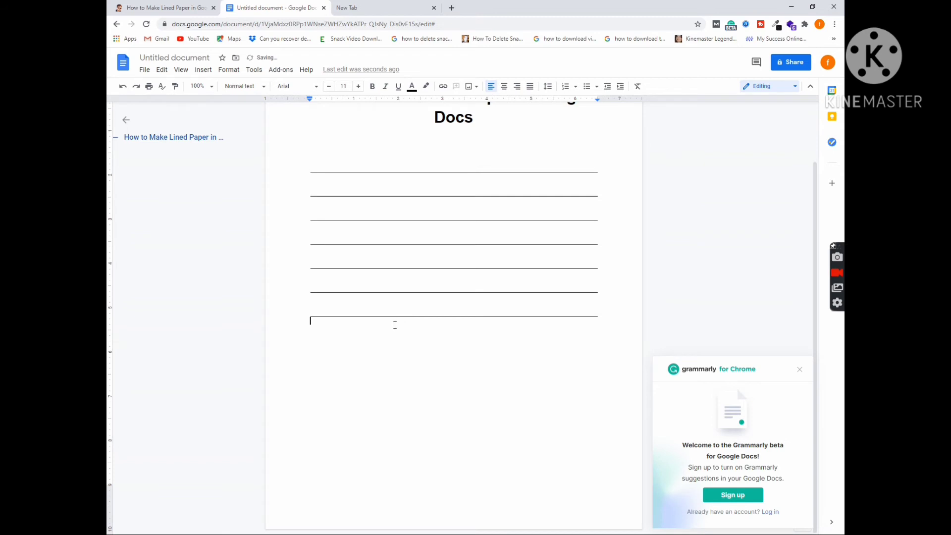
key(ctrl+v)
key(ctrl+v)
key(ctrl+v)
key(ctrl+v)
key(ctrl+v)
key(ctrl+v)
key(ctrl+v)
key(ctrl+v)
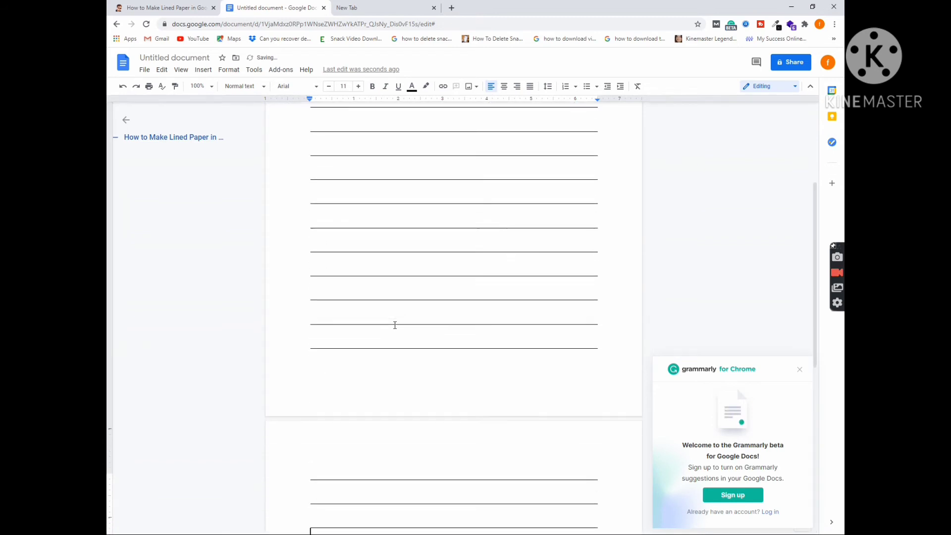
key(BackSpace)
key(BackSpace)
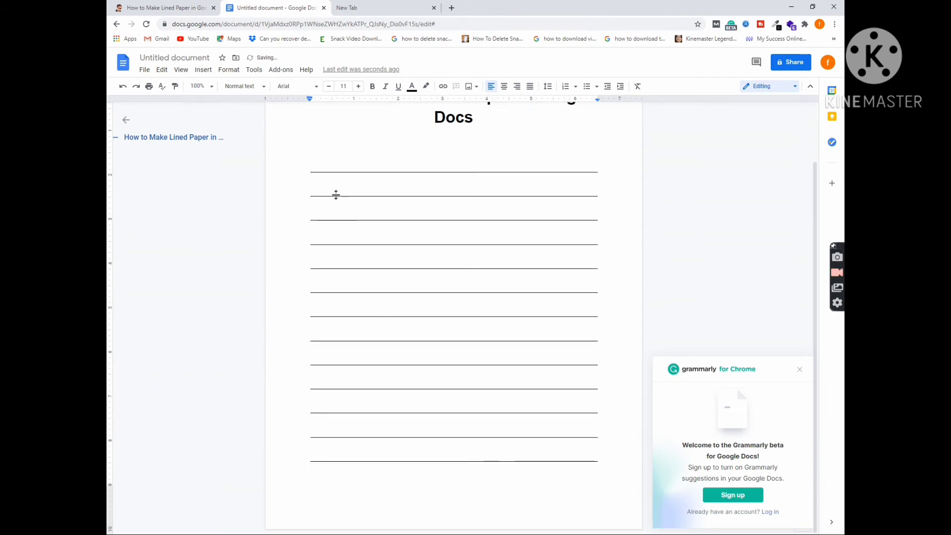
Set the ruled lines' font size to 1, then select the bottom line.
drag(311, 168, 602, 456)
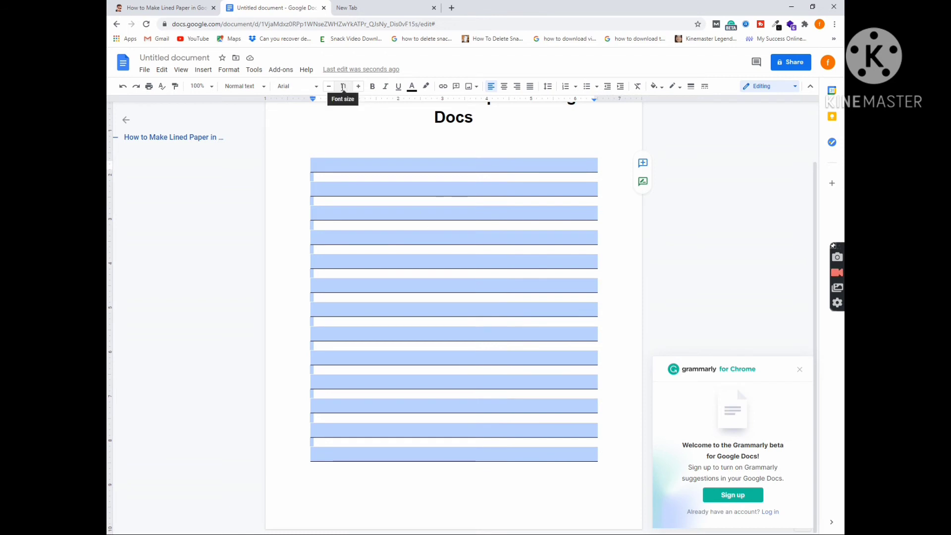
click(342, 87)
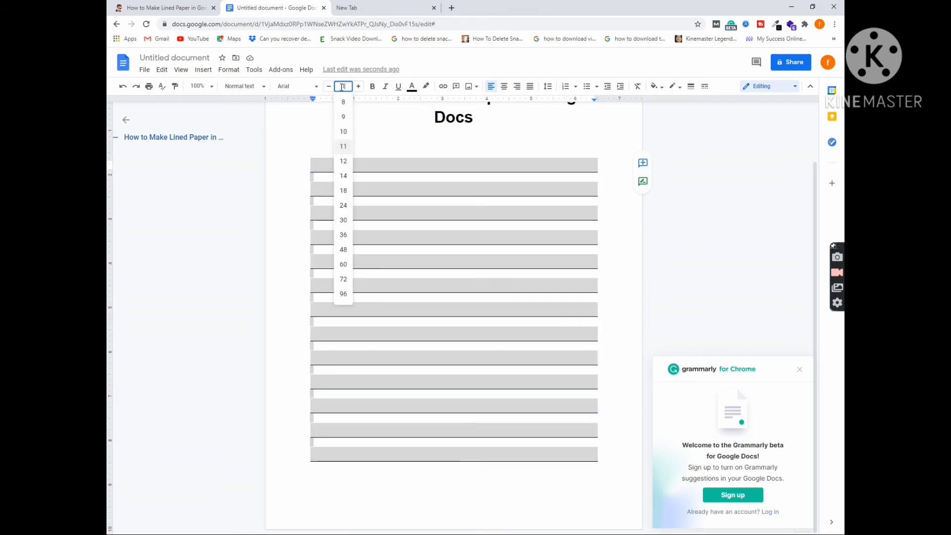
text(1)
key(Return)
click(489, 307)
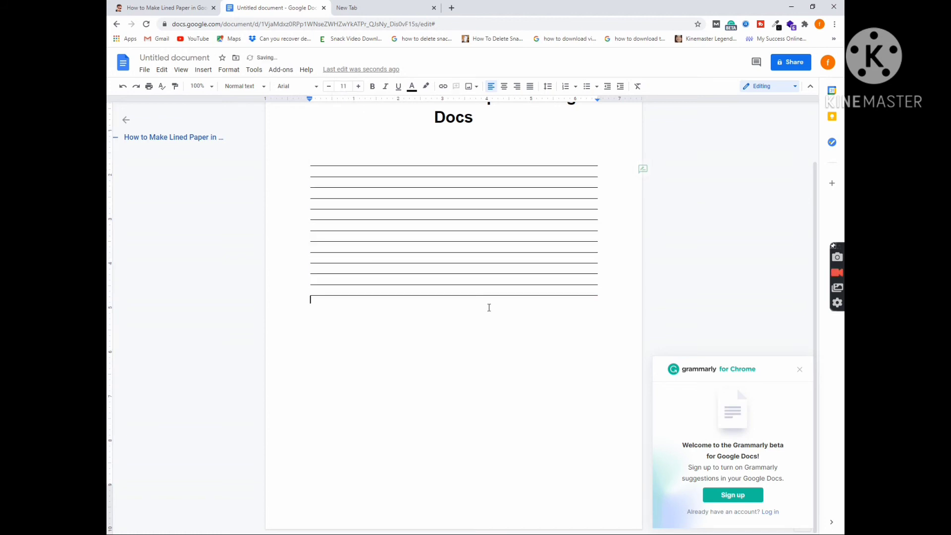
click(561, 296)
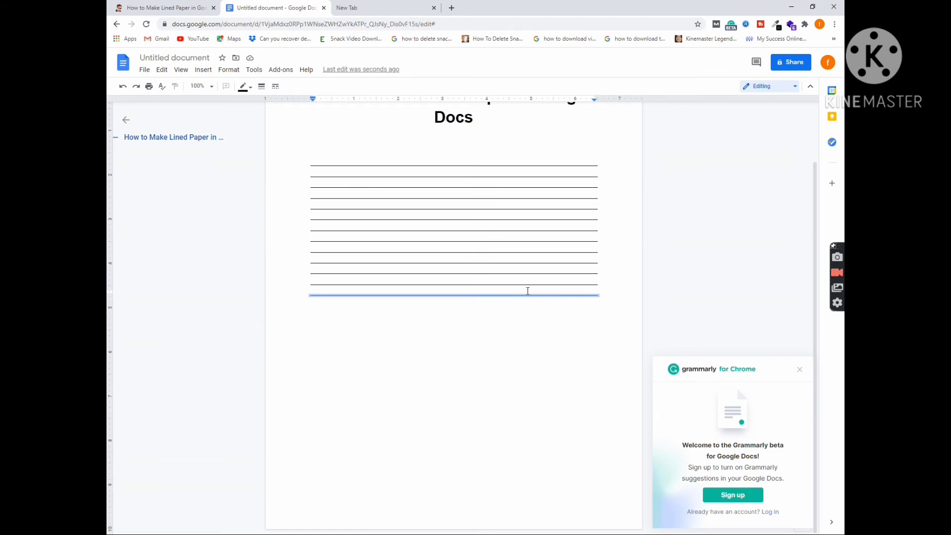
Copy the bottom thin ruled line and paste it repeatedly until lines continue onto page 2.
right_click(527, 291)
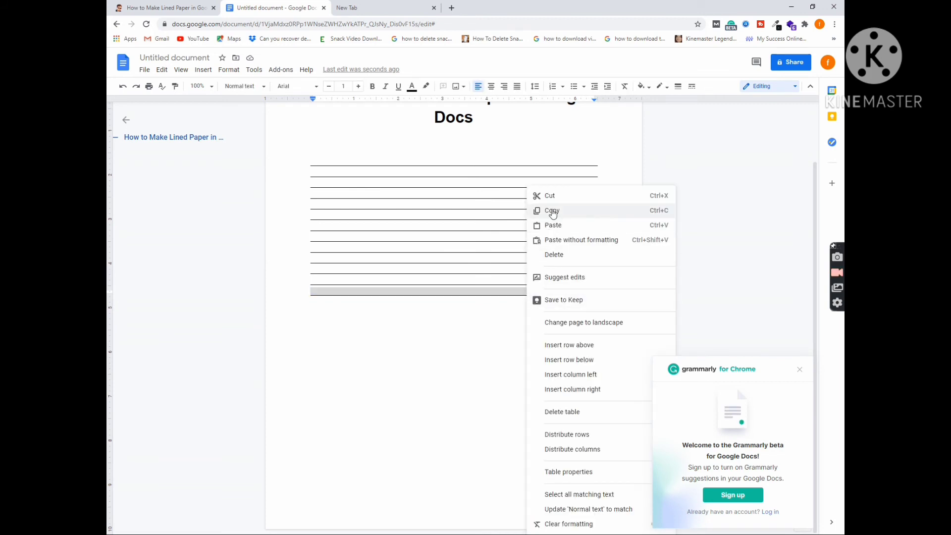
click(552, 211)
click(509, 307)
key(ctrl+v)
key(ctrl+v)
key(ctrl+v)
key(ctrl+v)
key(ctrl+v)
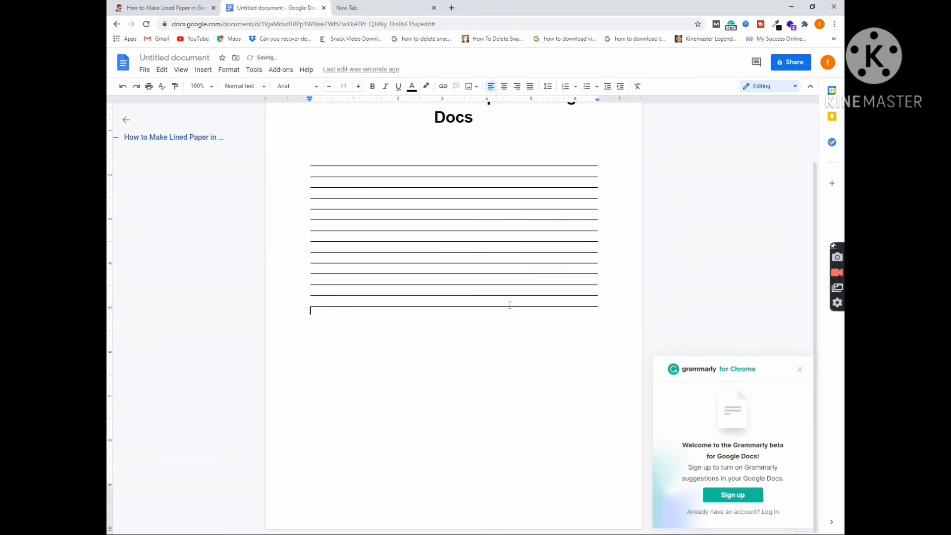
key(ctrl+v)
key(ctrl+v)
key(ctrl+v)
key(ctrl+v)
key(ctrl+v)
key(ctrl+v)
key(ctrl+v)
key(ctrl+v)
key(ctrl+v)
key(ctrl+v)
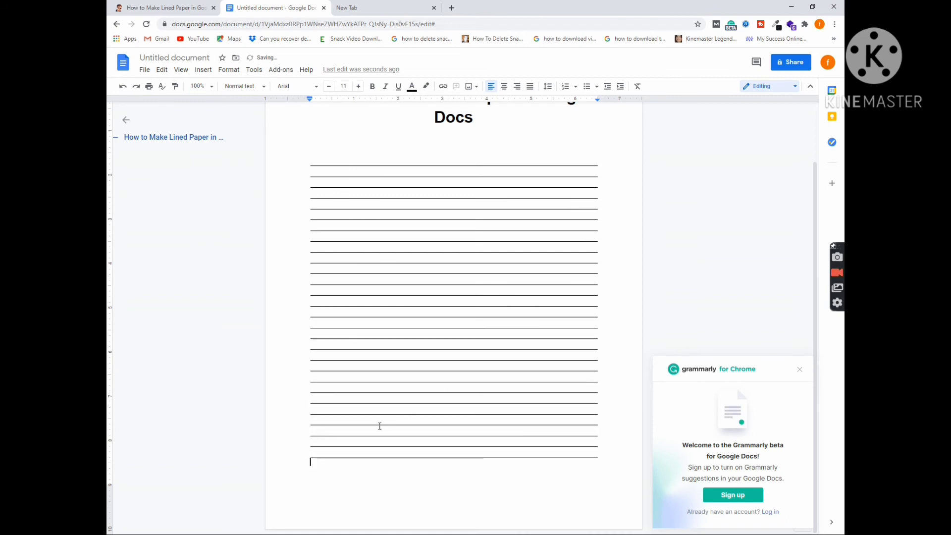
key(ctrl+v)
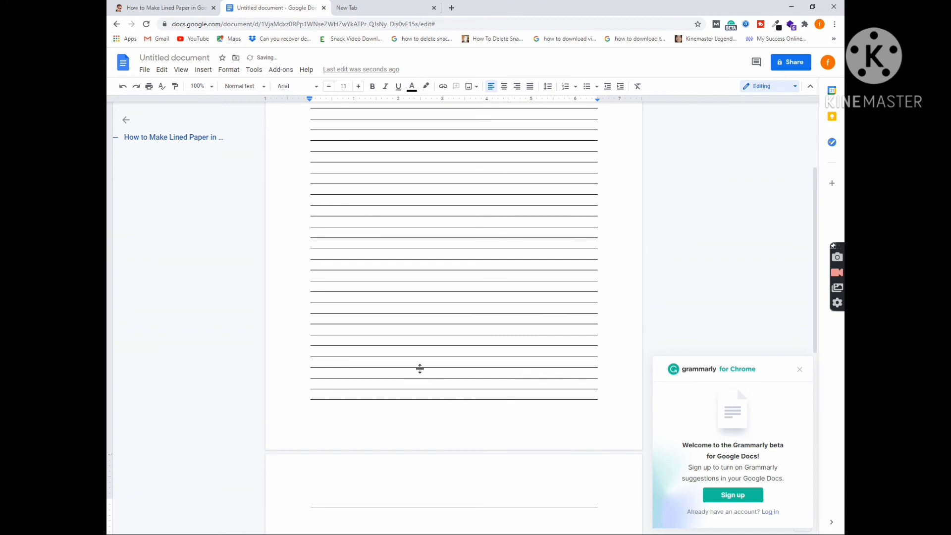
scroll(418, 367, up, 4)
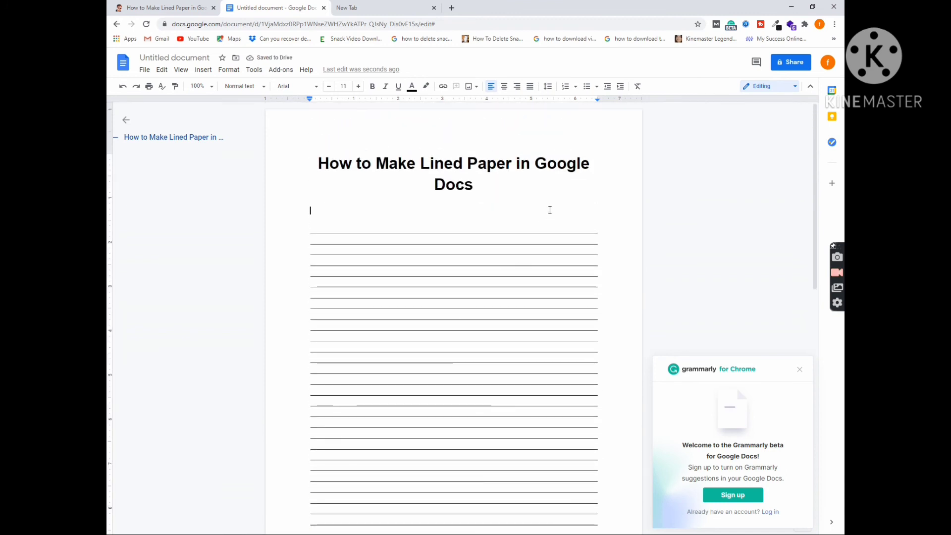
scroll(548, 241, down, 5)
scroll(548, 241, up, 5)
scroll(549, 241, down, 5)
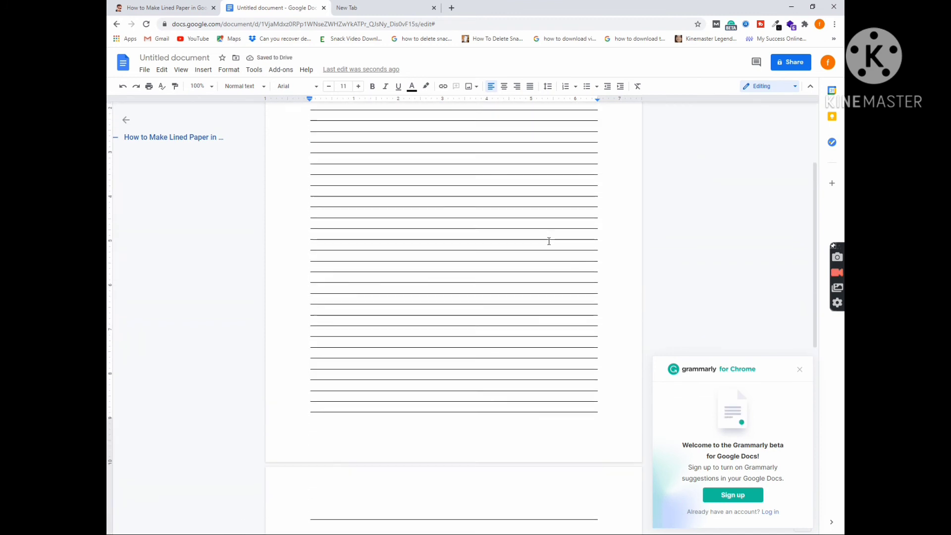
scroll(549, 241, up, 5)
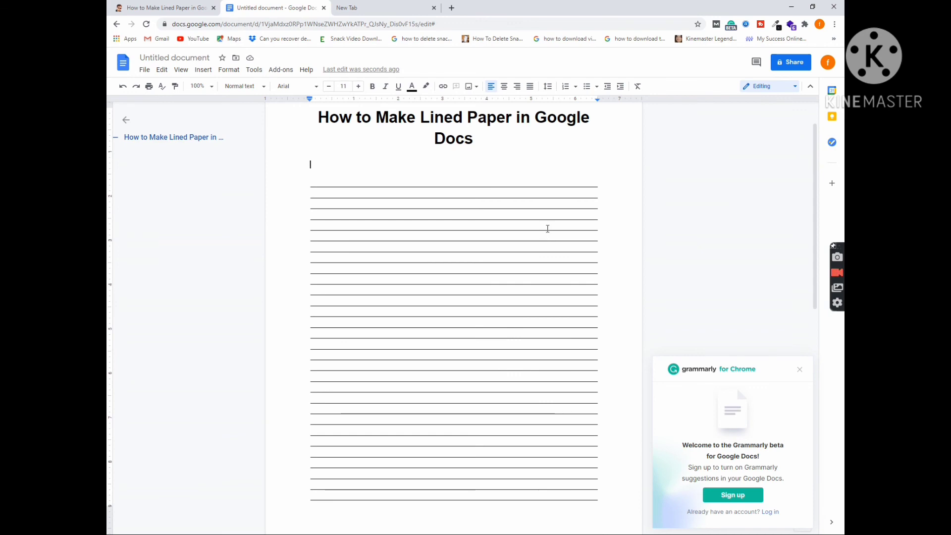
Switch back to the lined-paper tutorial article and scroll through it.
click(163, 7)
scroll(330, 237, down, 5)
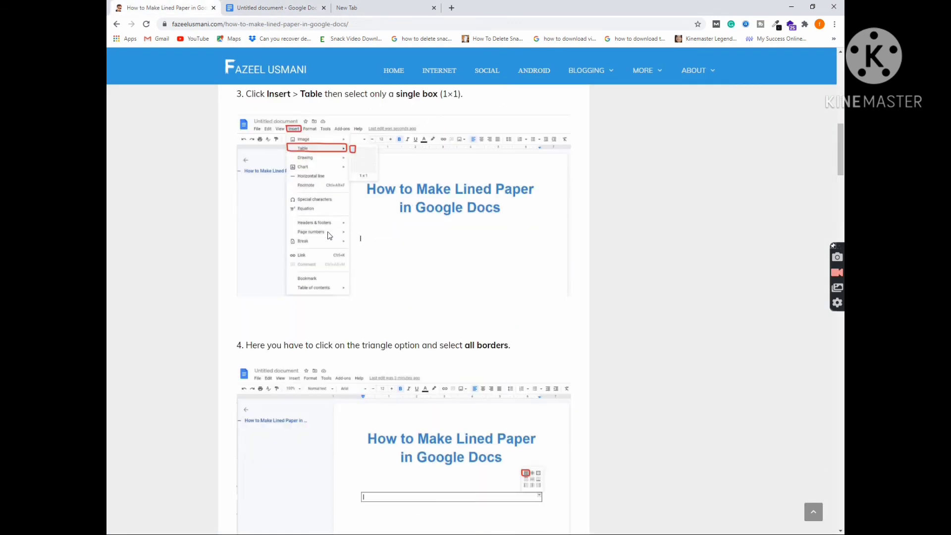
scroll(330, 237, down, 15)
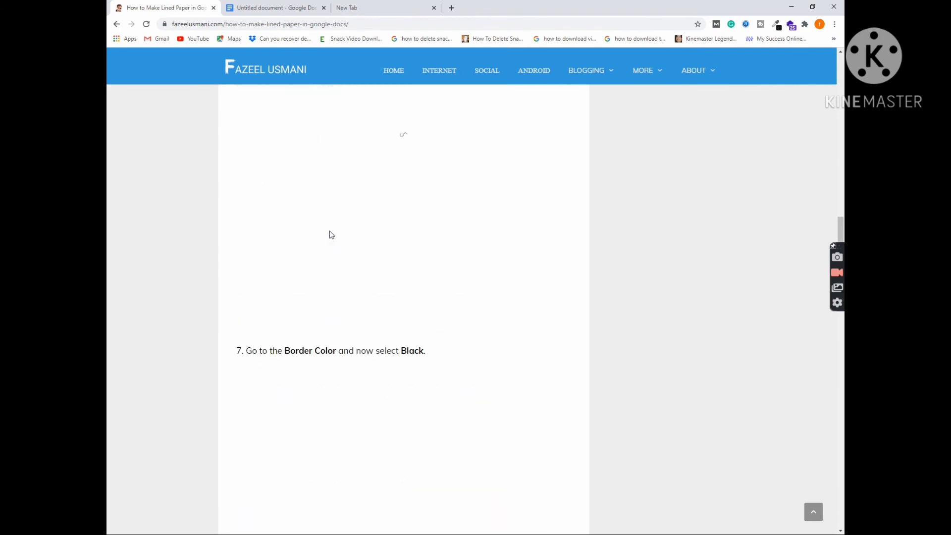
scroll(332, 235, down, 5)
Return to the Untitled document tab showing the lined-paper page under its bold heading.
key(ctrl+Tab)
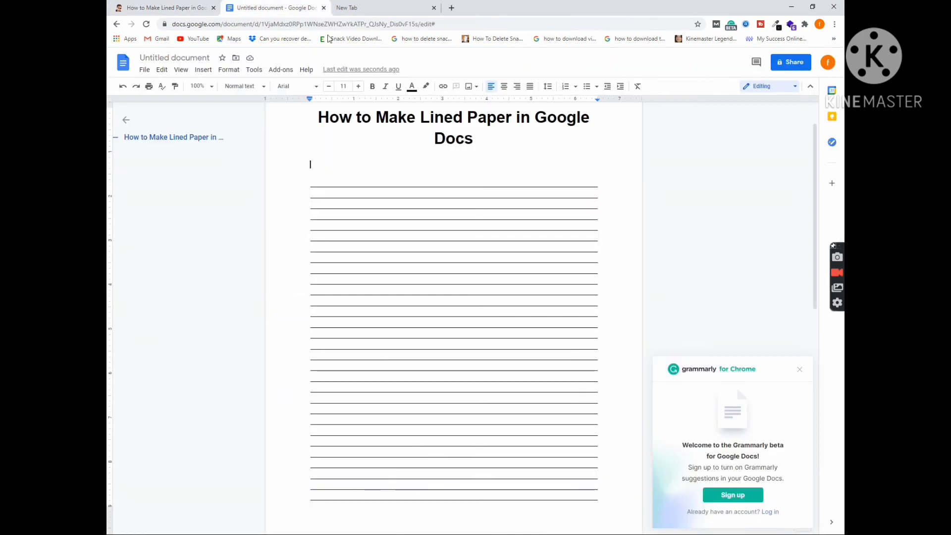